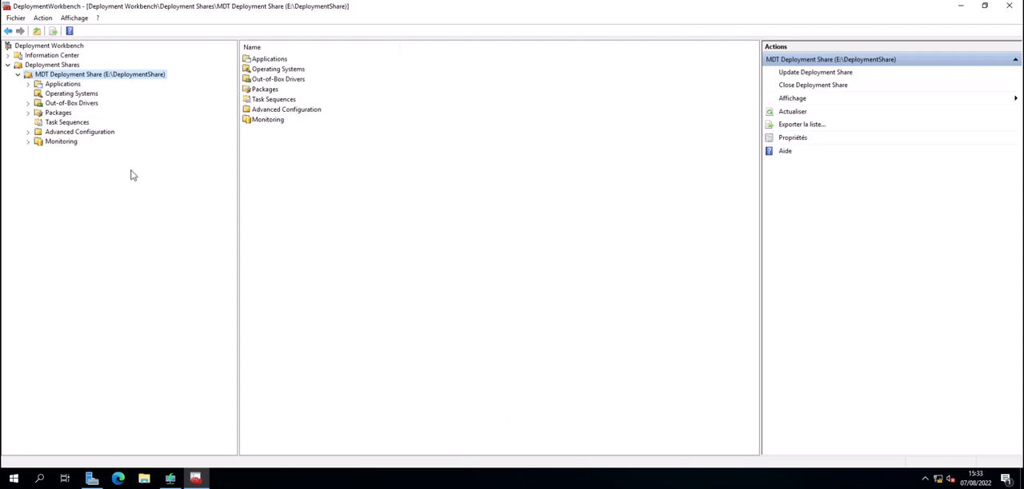
Step: Open the rules in the properties of the MDT Deployment Share
right_click(84, 73)
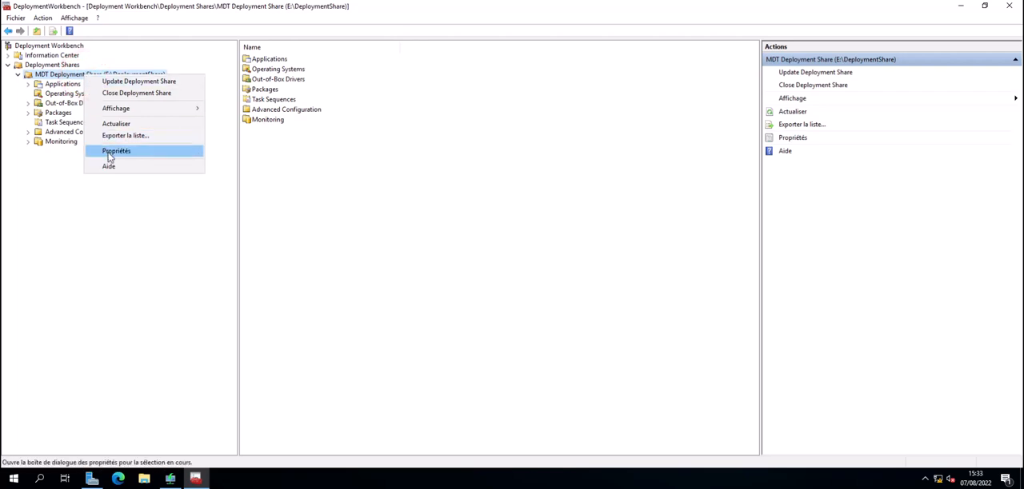
left_click(110, 151)
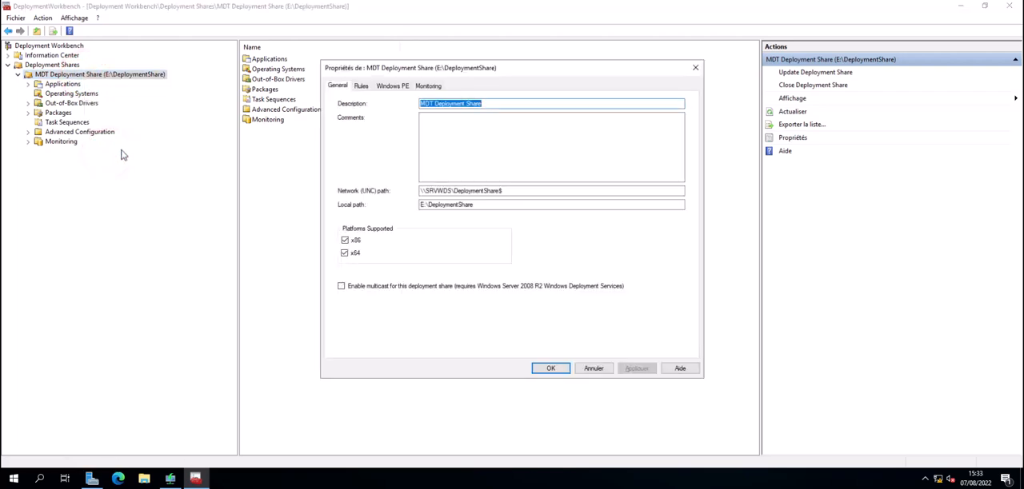
left_click(362, 86)
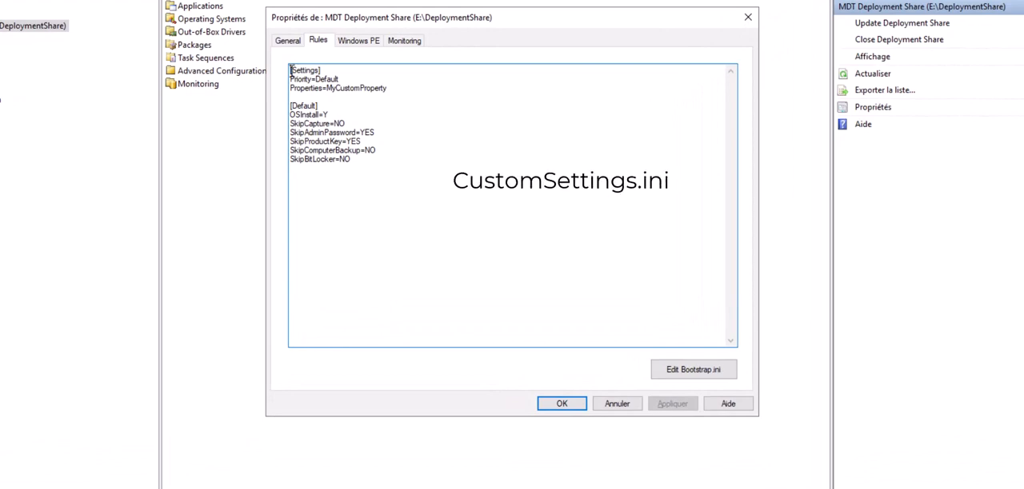
Step: Examine the CustomSettings.ini rules, including the OSInstall line and the Skip entries of the Default section
left_click(455, 317)
key("shift+Up")
key("shift+Up")
key("shift+Up")
key("shift+Up")
key("shift+Up")
key("shift+Up")
key("shift+Up")
key("shift+Up")
key("shift+Up")
key("shift+Up")
key("shift+Up")
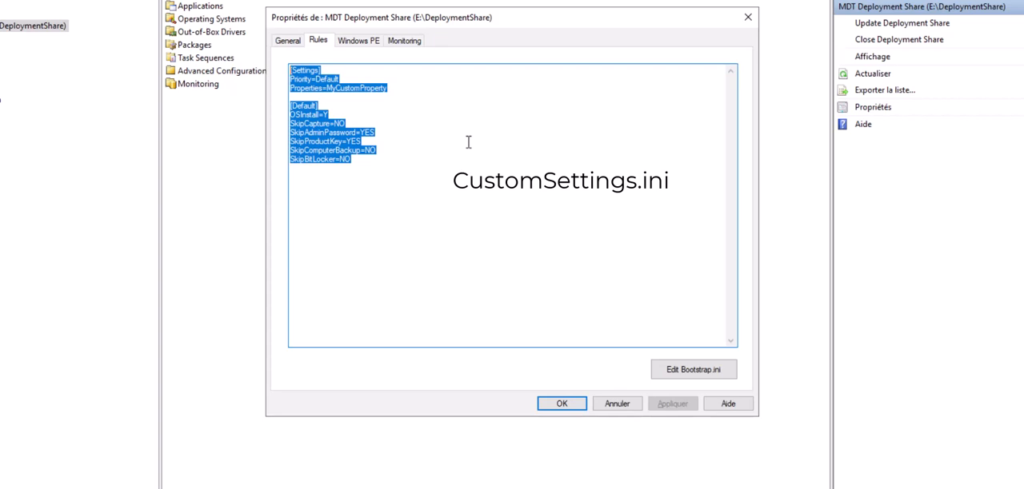
left_click(393, 117)
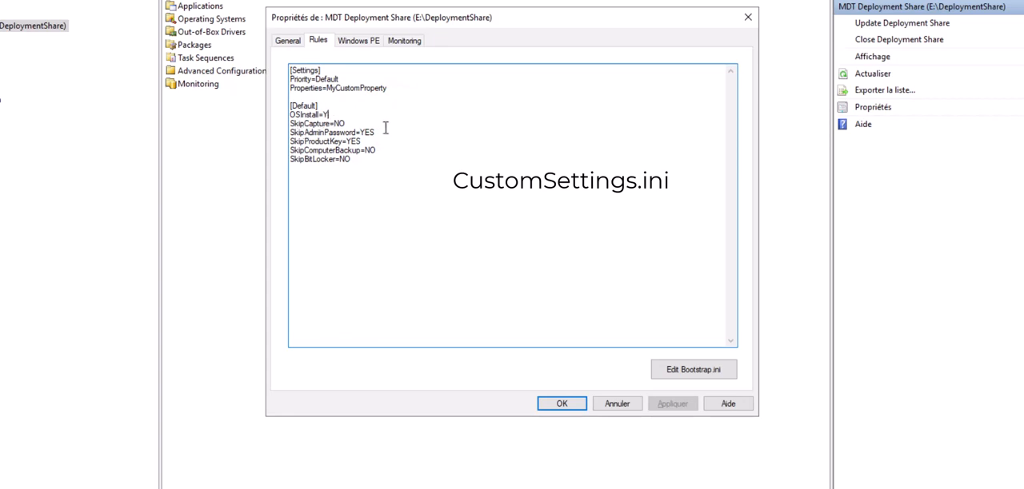
left_click_drag(389, 162, 287, 122)
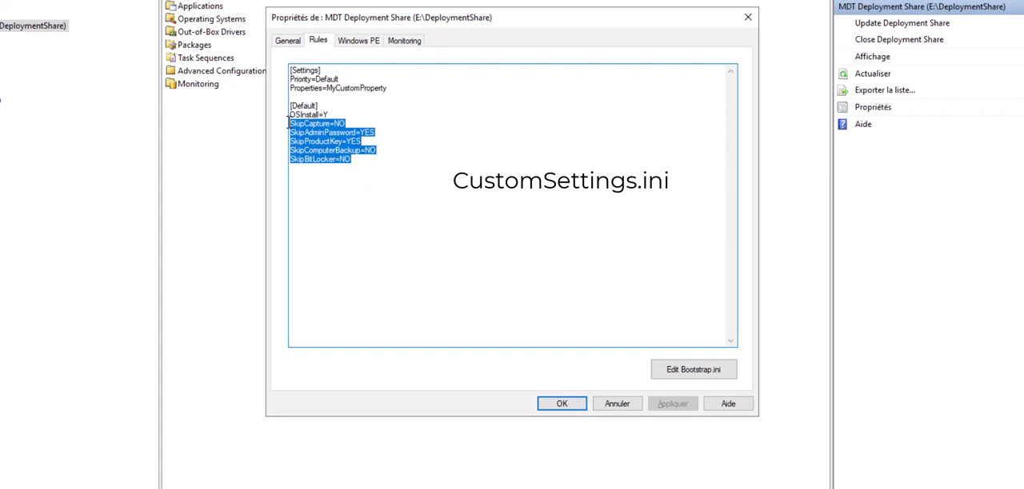
Step: Set SkipCapture, SkipComputerBackup and SkipBitLocker to YES in the Default section of the rules
left_click(355, 120)
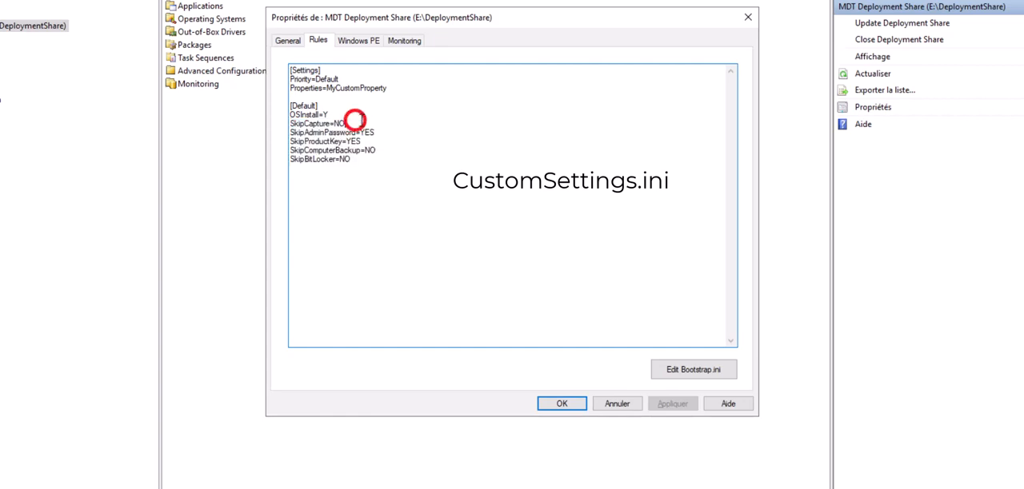
key("BackSpace")
key("BackSpace")
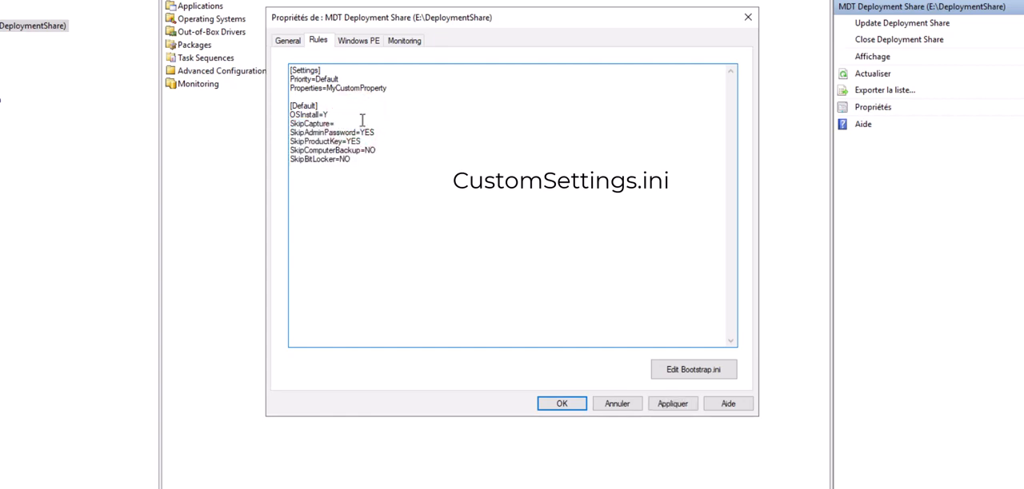
type("YES")
key("End")
key("BackSpace")
key("BackSpace")
type("YES")
key("Down")
key("BackSpace")
key("BackSpace")
type("YES")
Step: Review the edited rules and the x86 Windows PE general, feature pack, and driver and patch settings, and return to the rules
left_click(421, 70)
left_click_drag(421, 70, 427, 165)
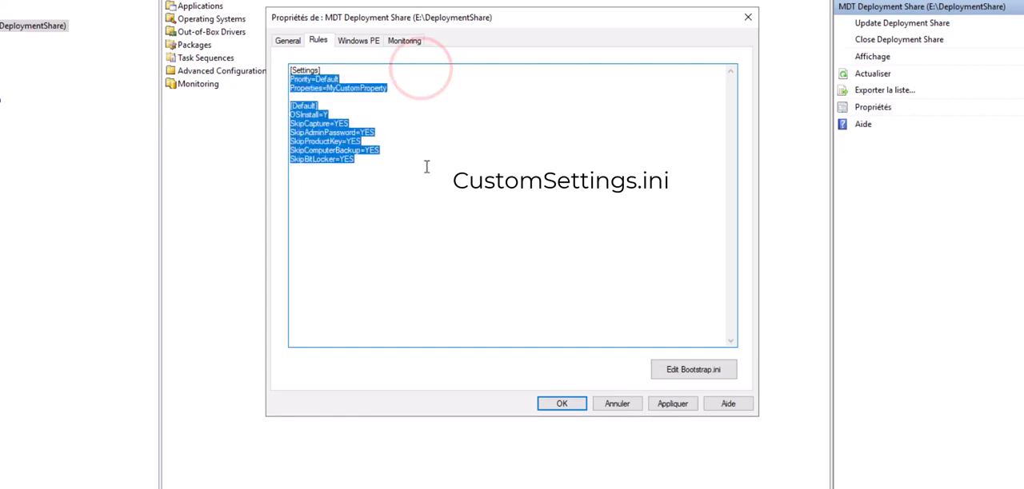
left_click(411, 204)
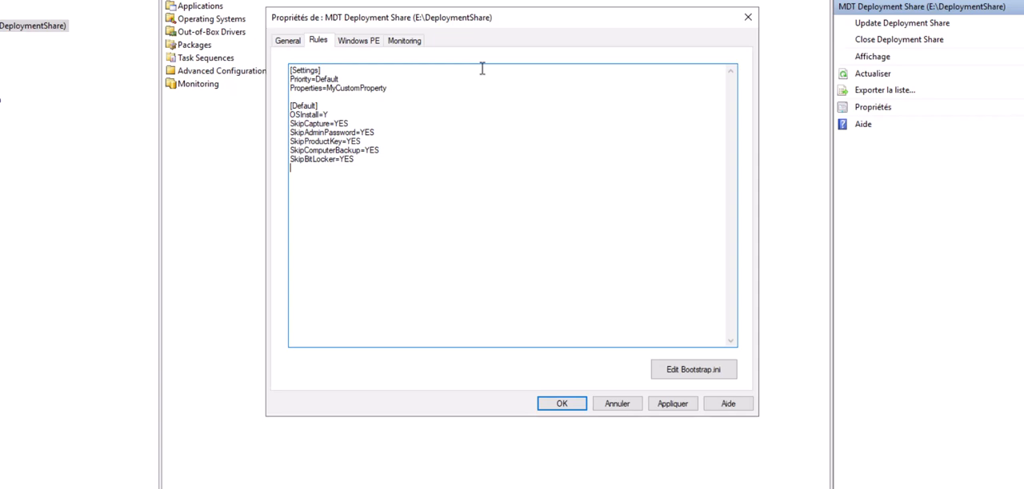
left_click(359, 42)
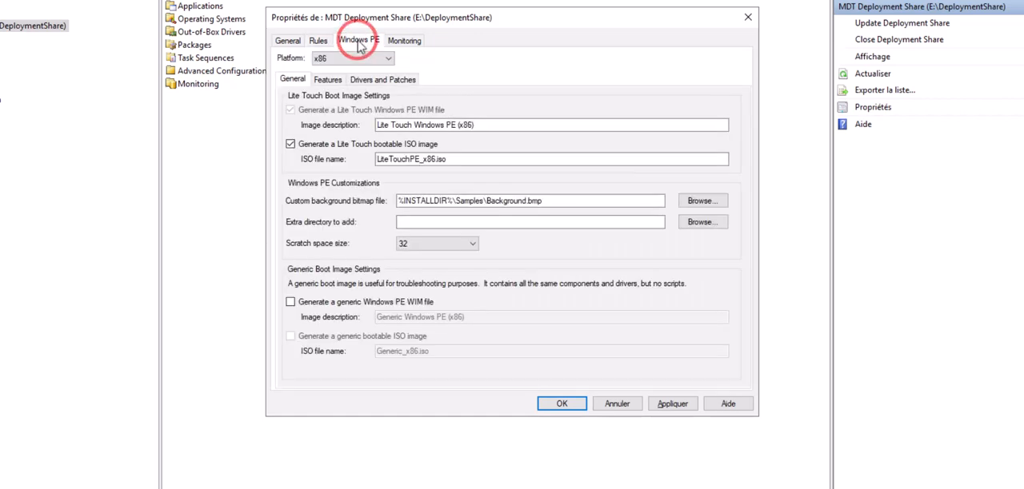
left_click(328, 80)
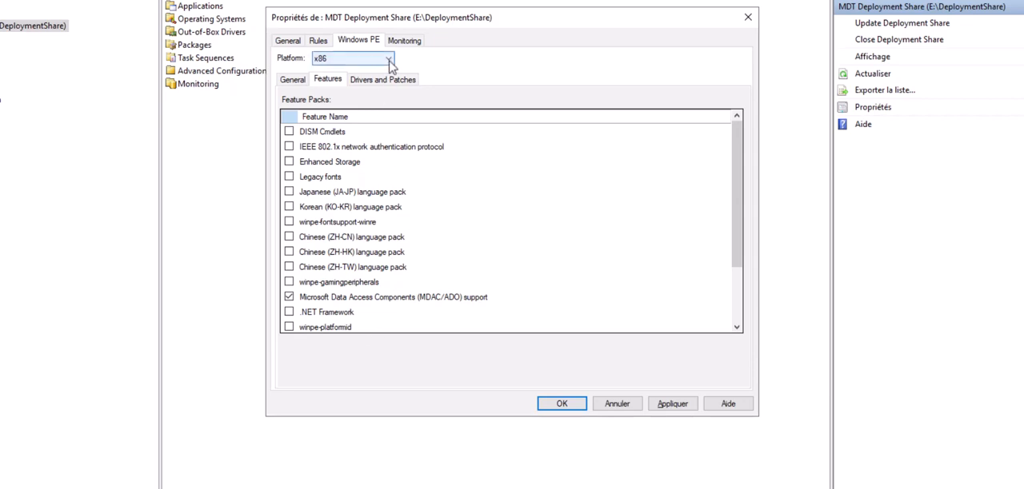
left_click(388, 59)
left_click(434, 63)
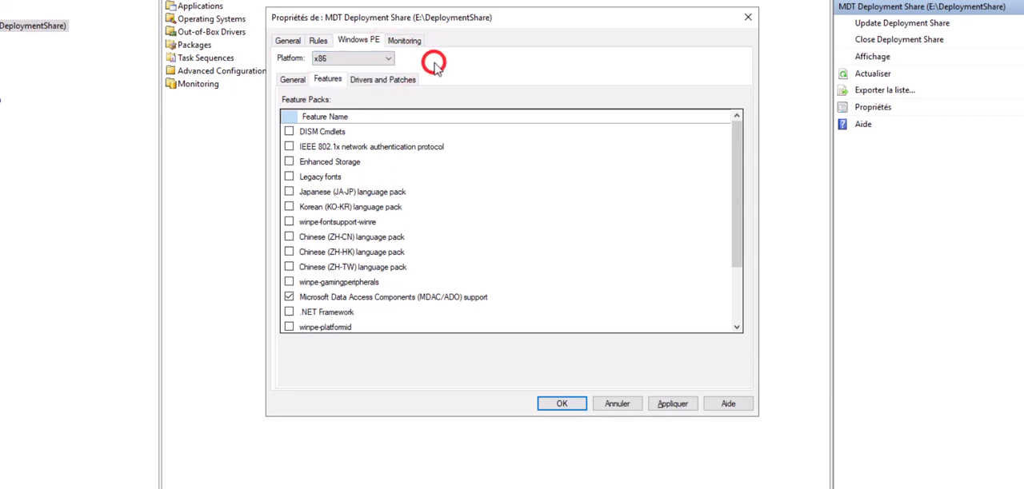
left_click(380, 80)
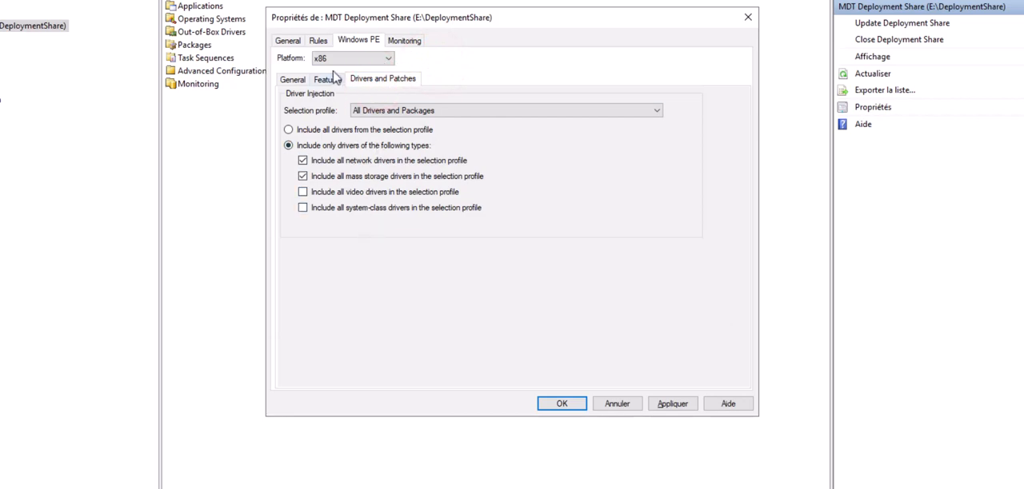
left_click(294, 78)
left_click(317, 41)
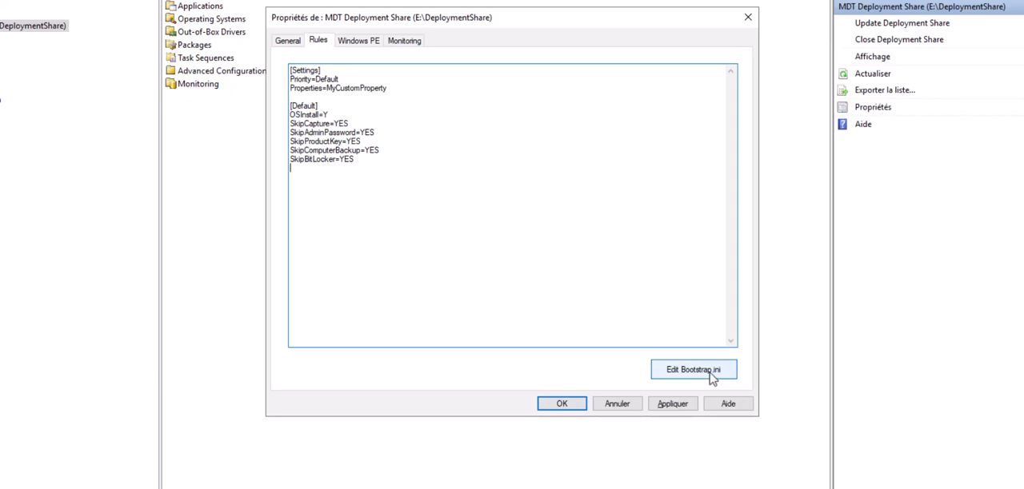
Step: Open Bootstrap.ini from the rules, examine its DeployRoot entry, and close the file
left_click(711, 376)
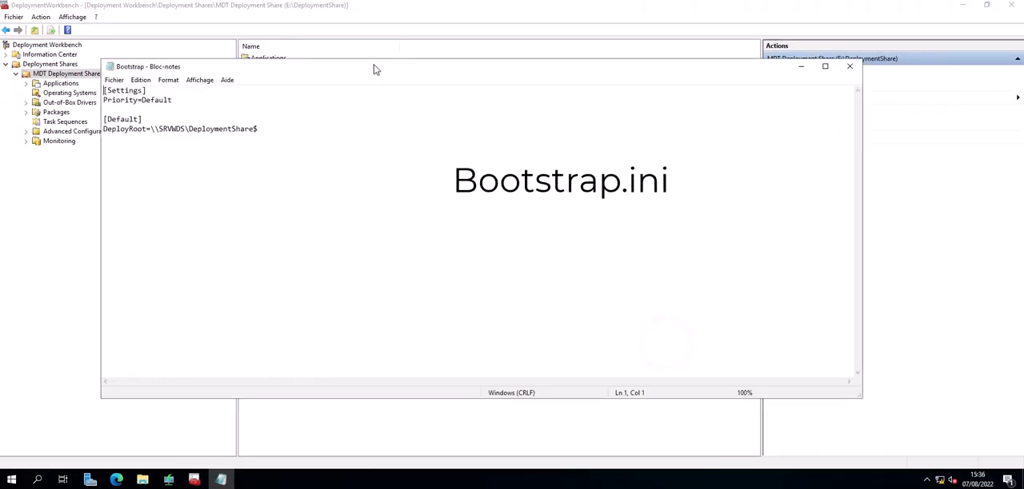
left_click_drag(374, 66, 519, 101)
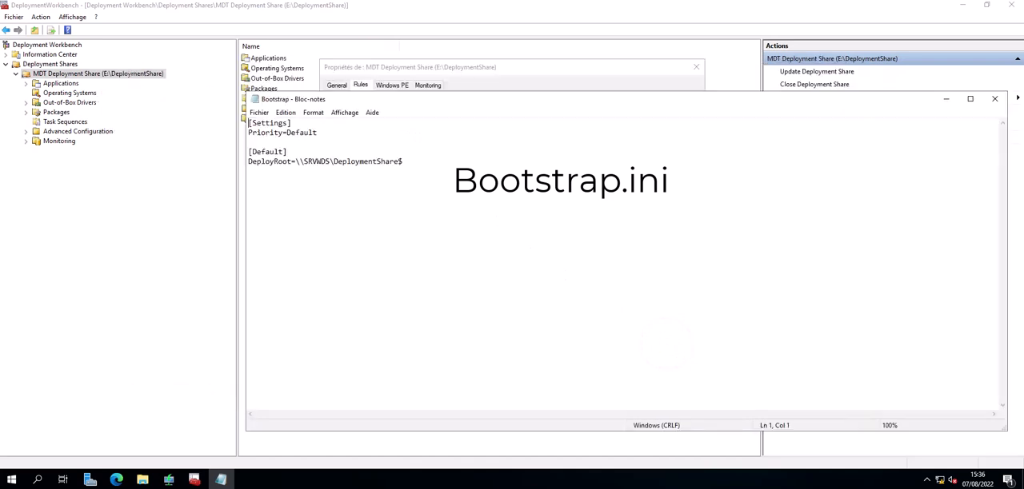
left_click(411, 163)
double_click(255, 100)
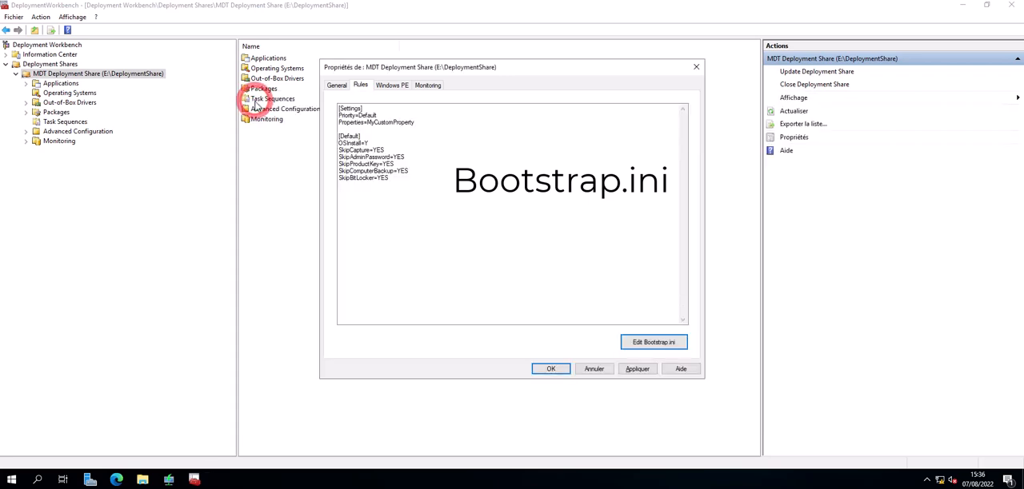
Step: Apply the changes to the deployment share's properties and close the dialog
left_click(642, 370)
left_click(555, 368)
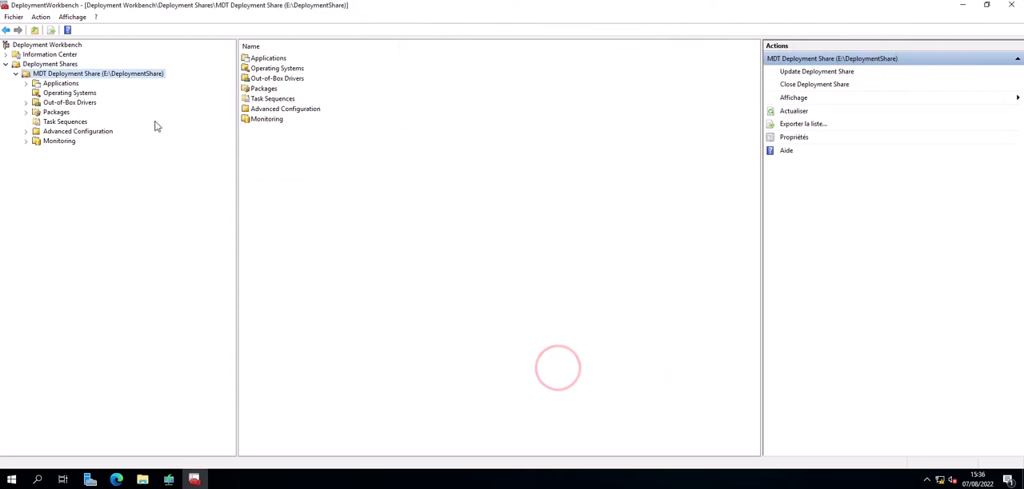
Step: Update the MDT Deployment Share with the option to completely regenerate the boot images, and finish the wizard
right_click(97, 74)
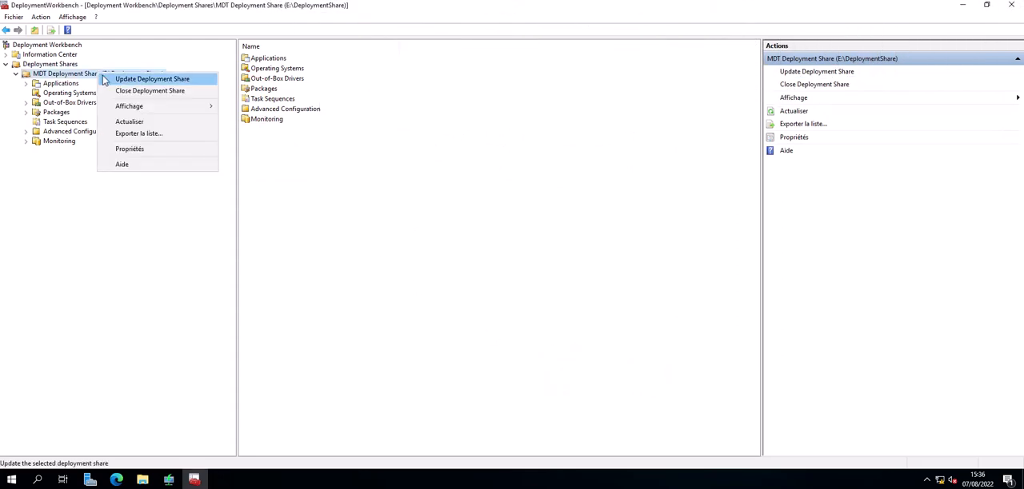
left_click(120, 79)
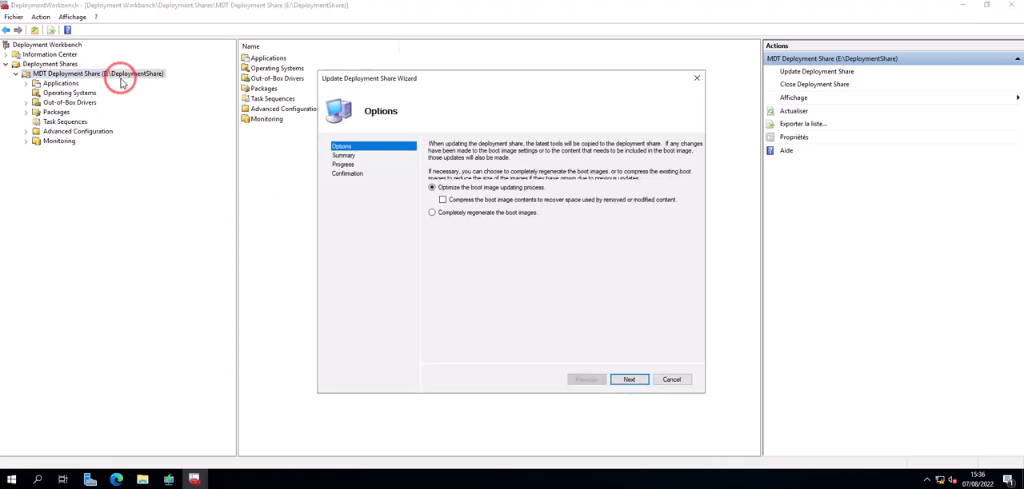
left_click(471, 217)
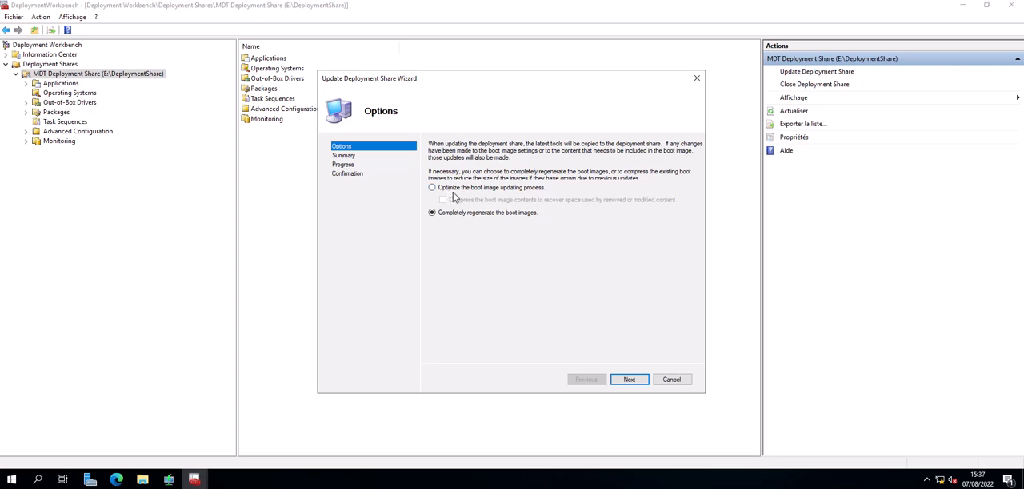
left_click(629, 381)
left_click(629, 381)
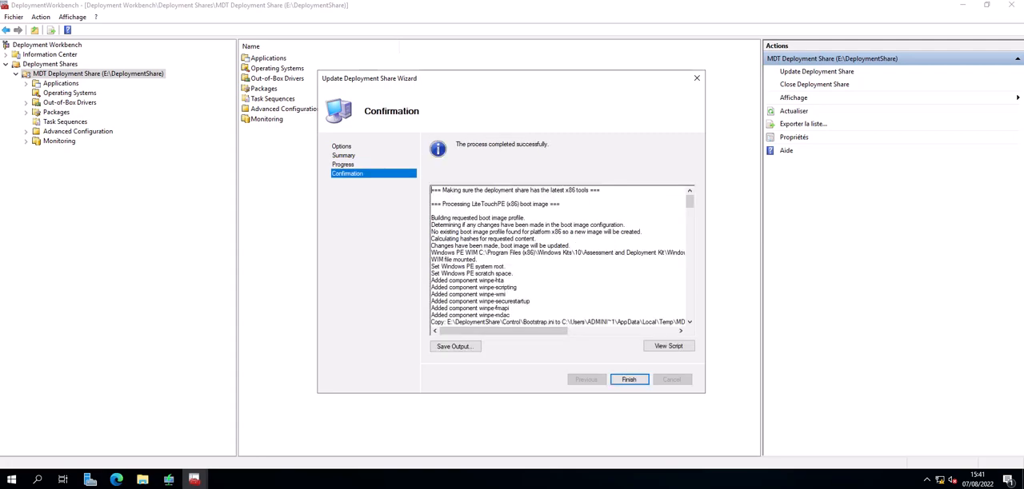
left_click(630, 379)
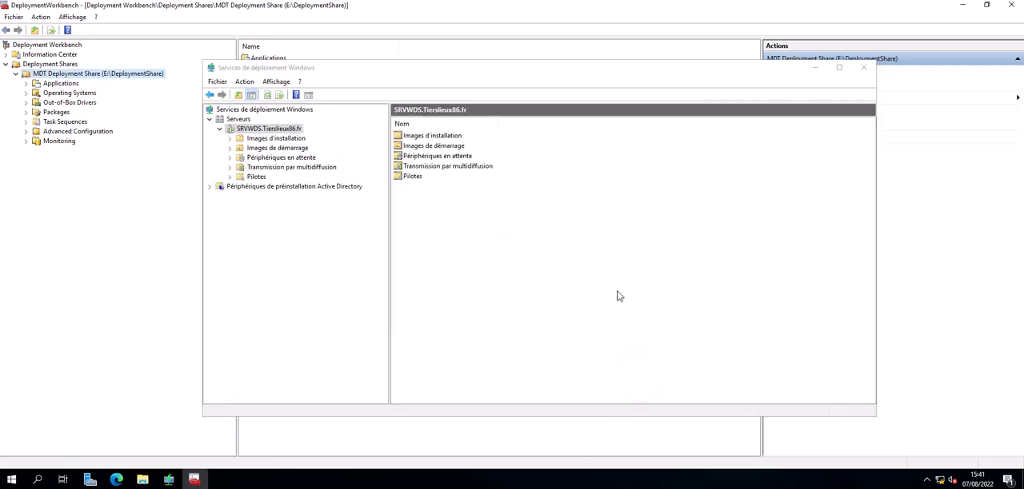
Step: Minimize the Windows Deployment Services window and open the DeploymentShare\Boot folder on the data (E:) drive in File Explorer
left_click(814, 68)
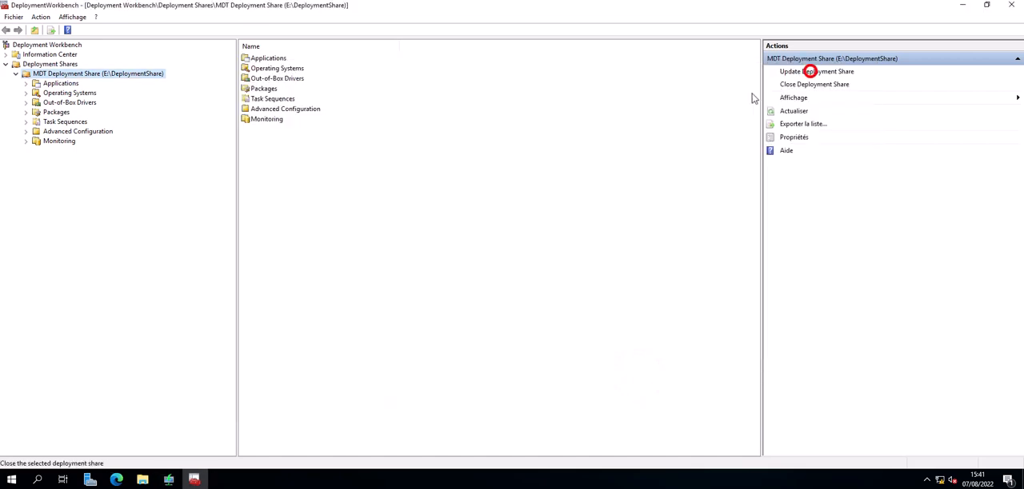
left_click(357, 177)
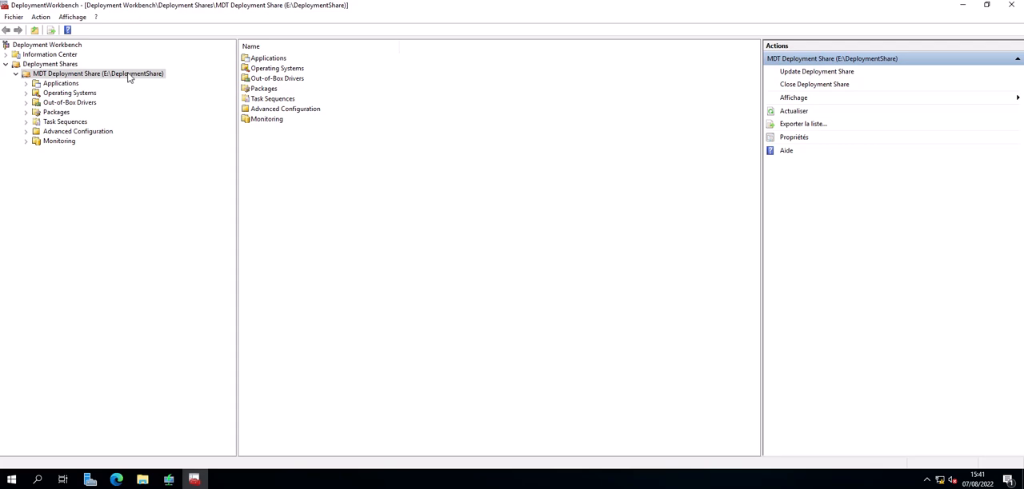
left_click(142, 479)
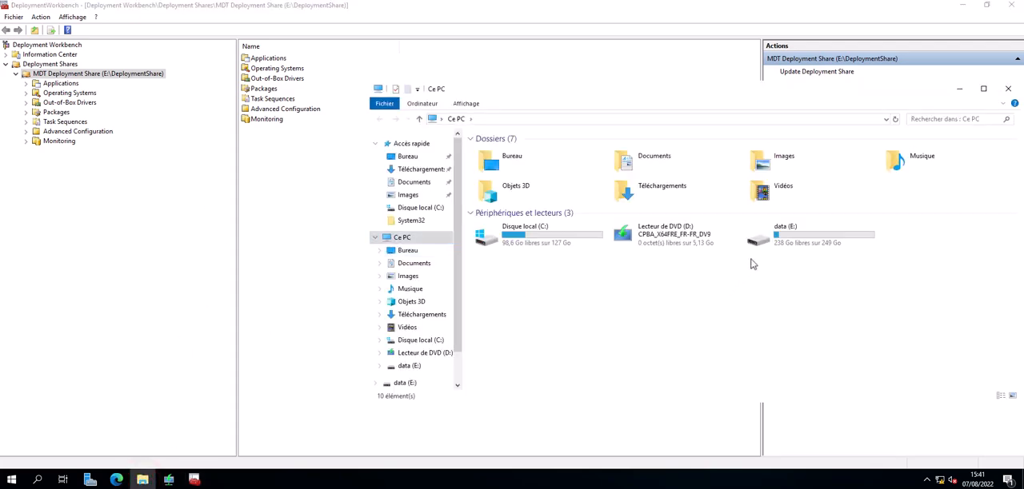
double_click(787, 234)
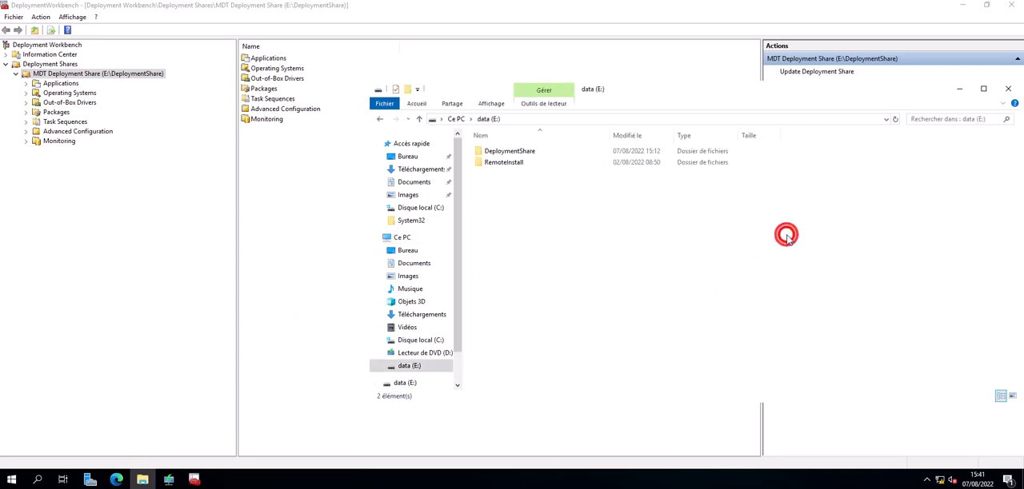
double_click(497, 152)
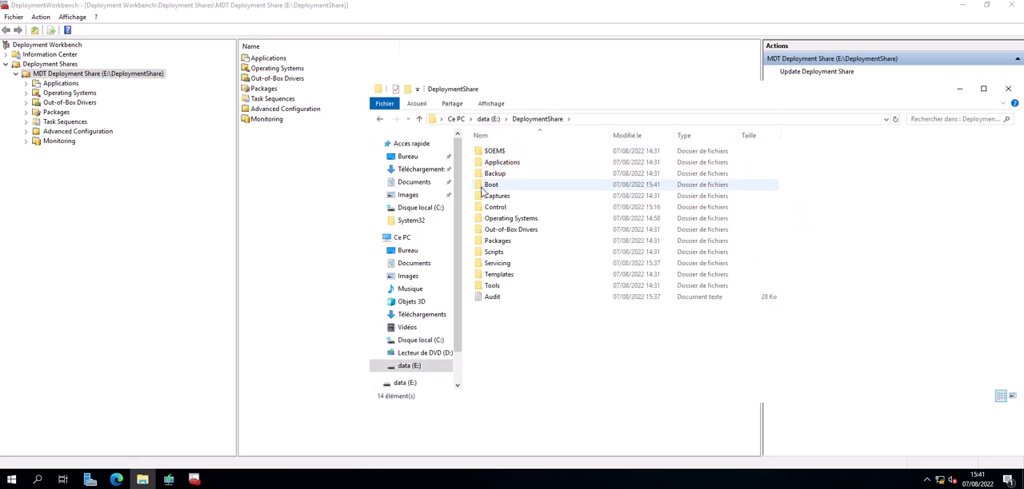
double_click(482, 186)
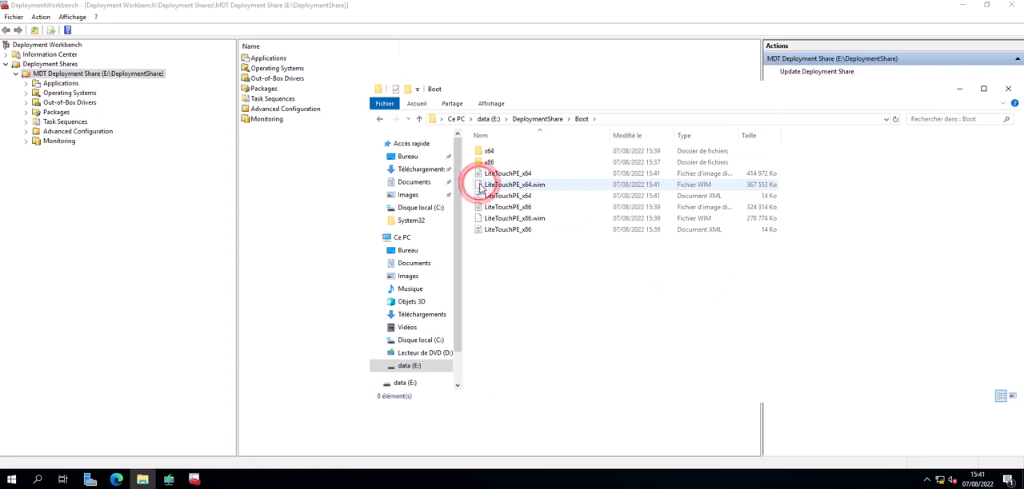
Step: Examine the generated LiteTouchPE x86 and x64 ISO and WIM boot images in the Boot folder
left_click(531, 310)
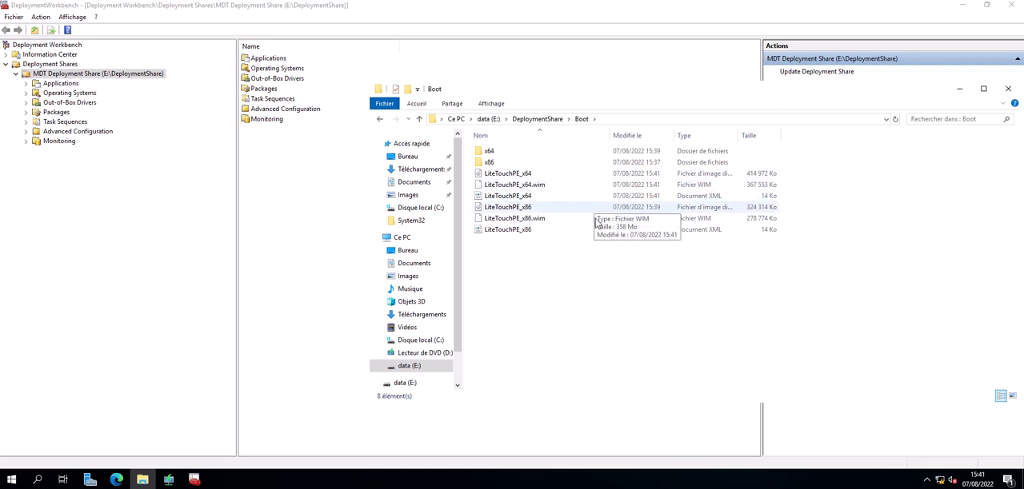
left_click(531, 219)
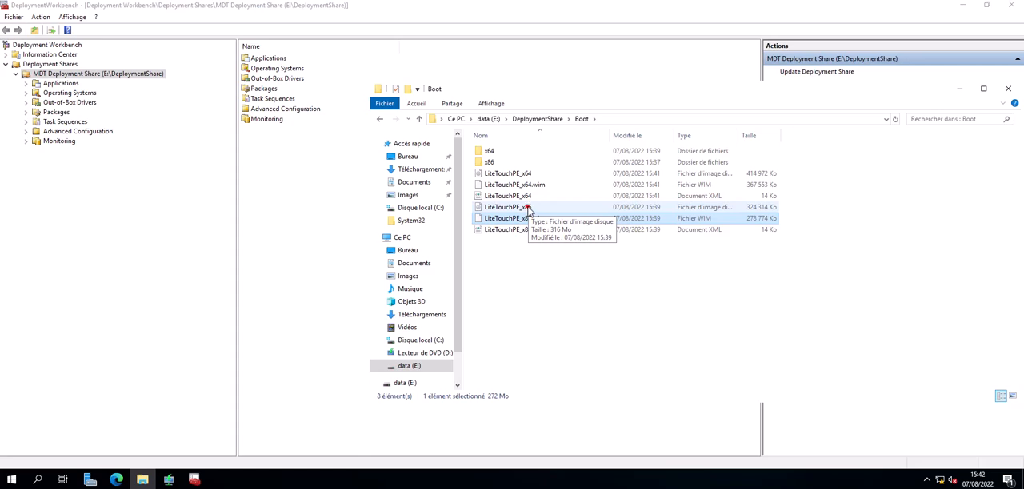
left_click(528, 208)
left_click(520, 172)
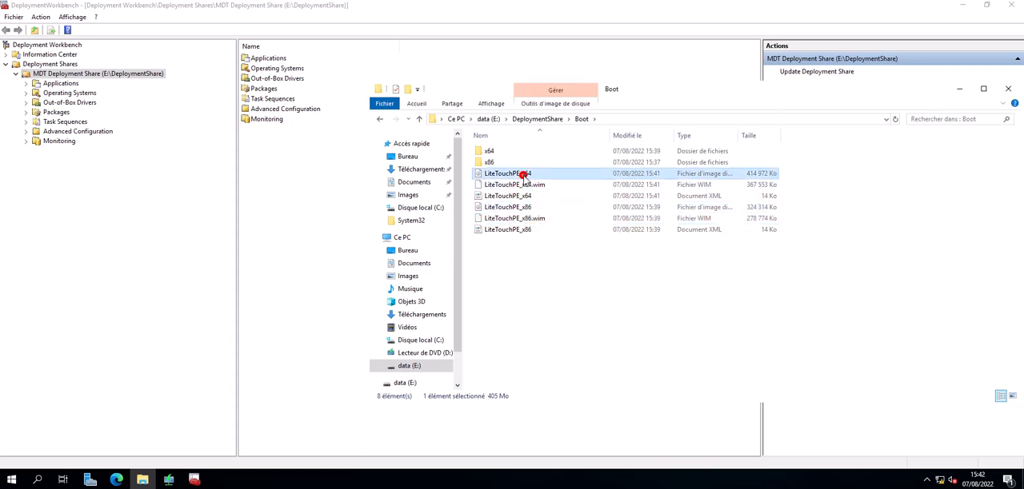
left_click(537, 218)
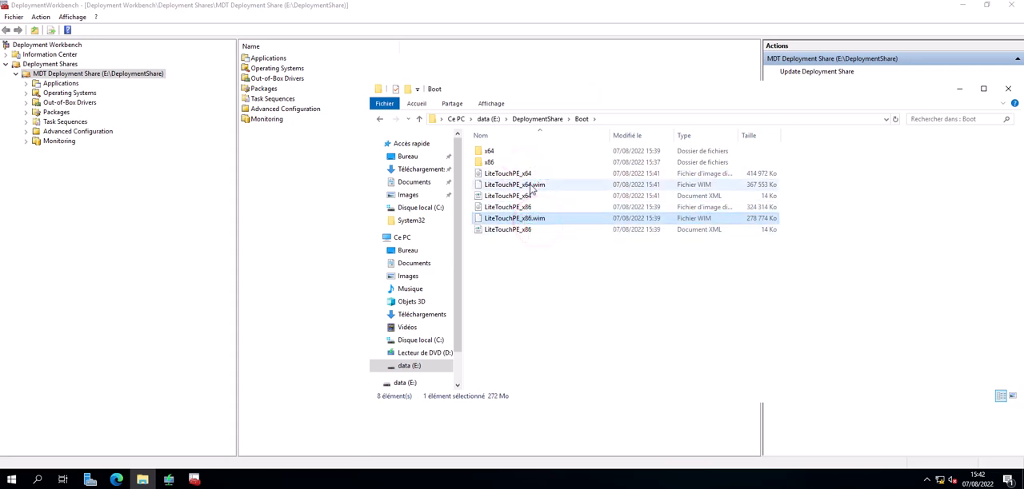